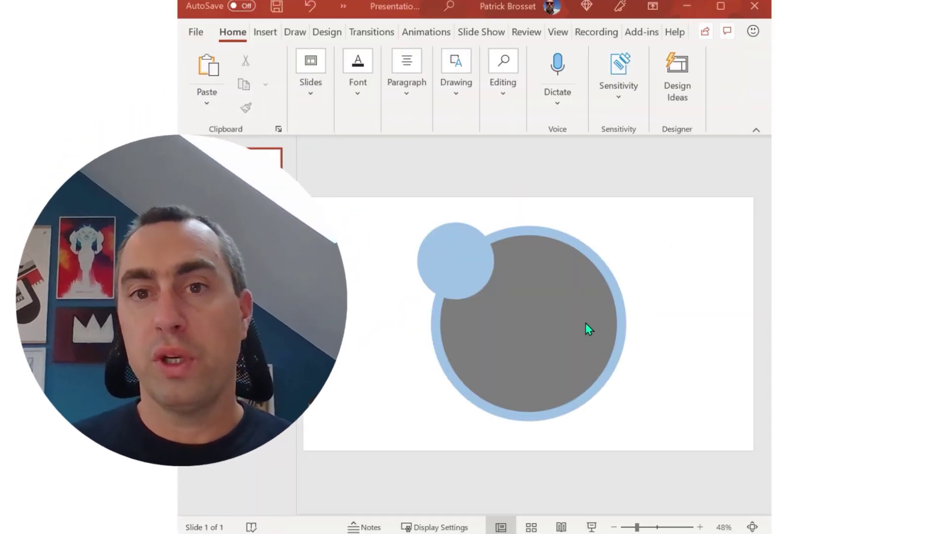
Recolour the large circle's outline with a light grey sampled from the screen via Eyedropper
left_click(567, 262)
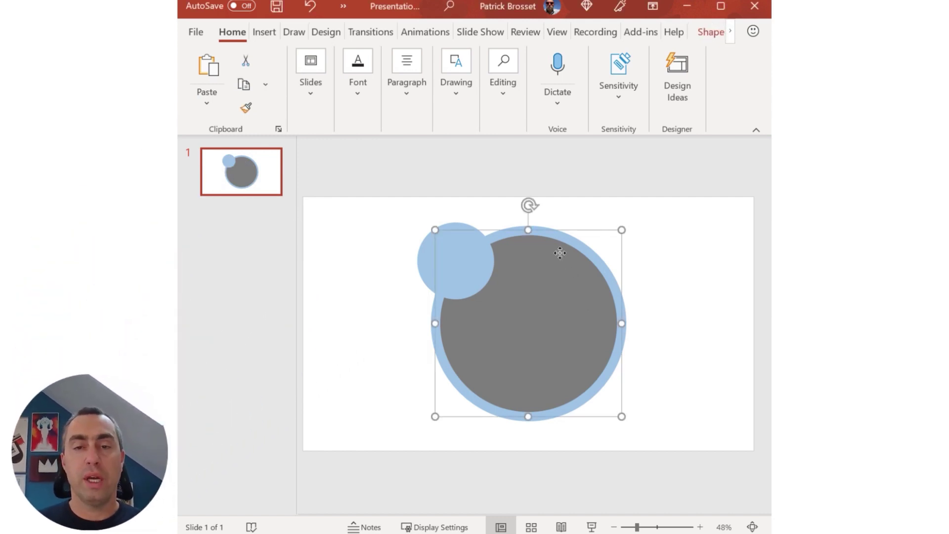
right_click(560, 253)
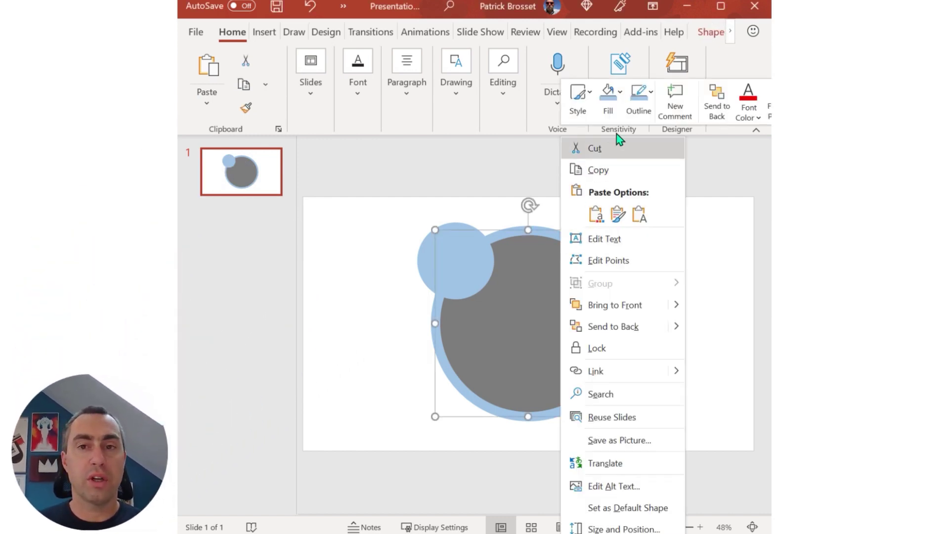
left_click(650, 100)
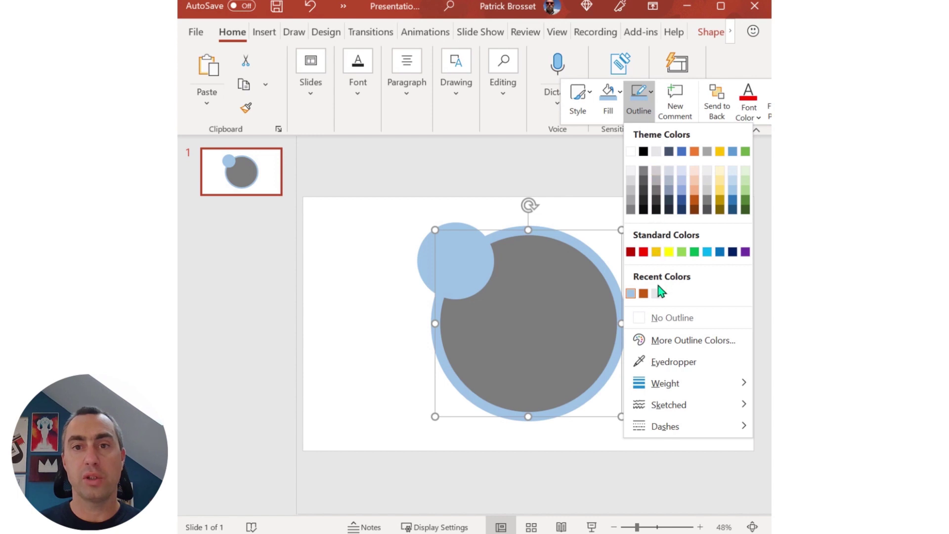
left_click(653, 361)
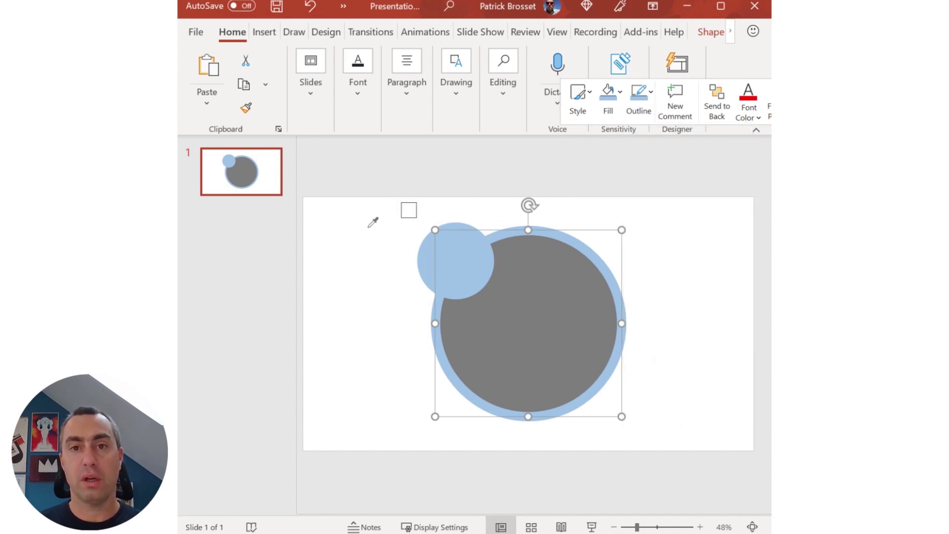
left_click(342, 174)
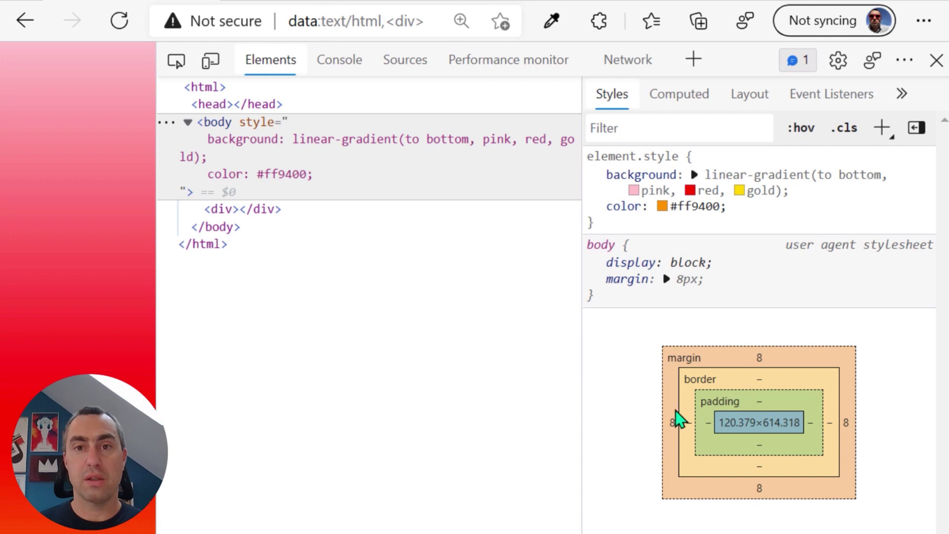
Set the body's color from #ff9400 to the pink #ffb0ba sampled from the page's top-left
left_click(663, 206)
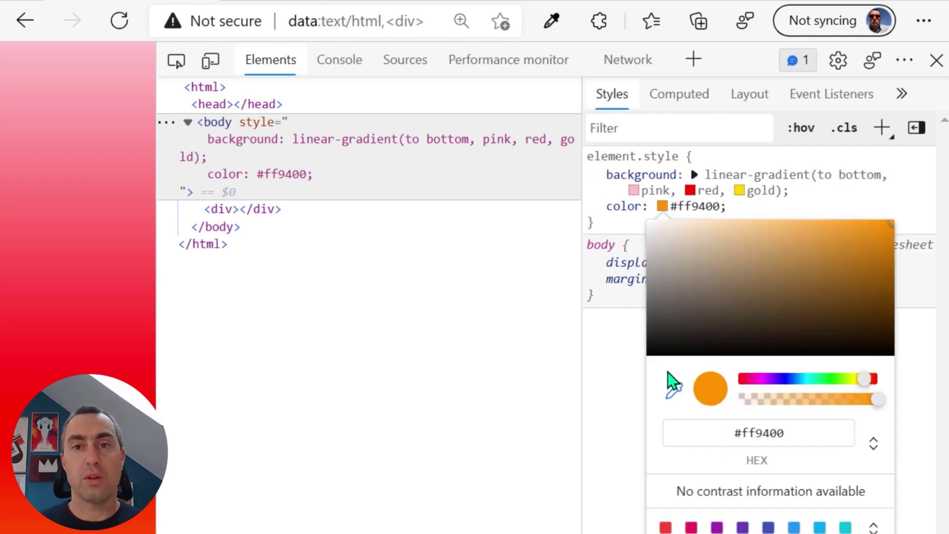
left_click(677, 393)
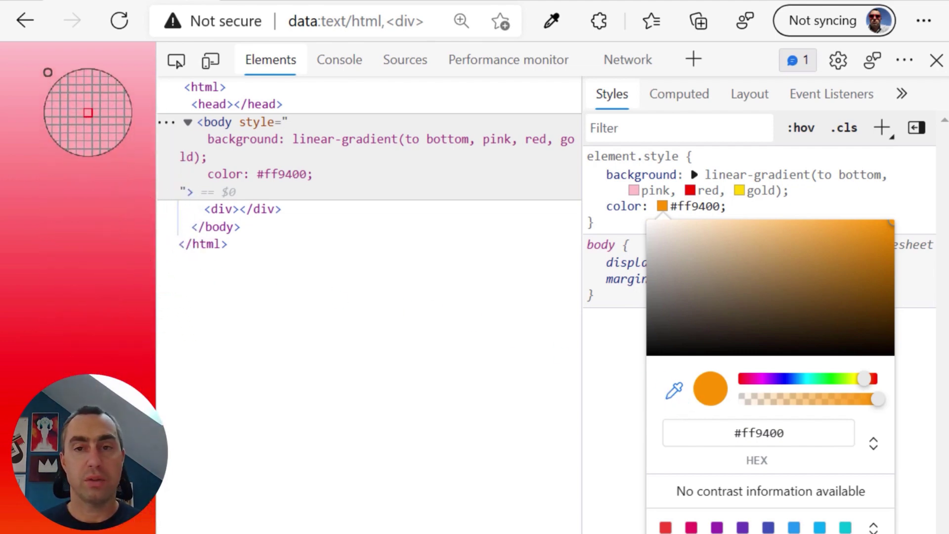
left_click(86, 97)
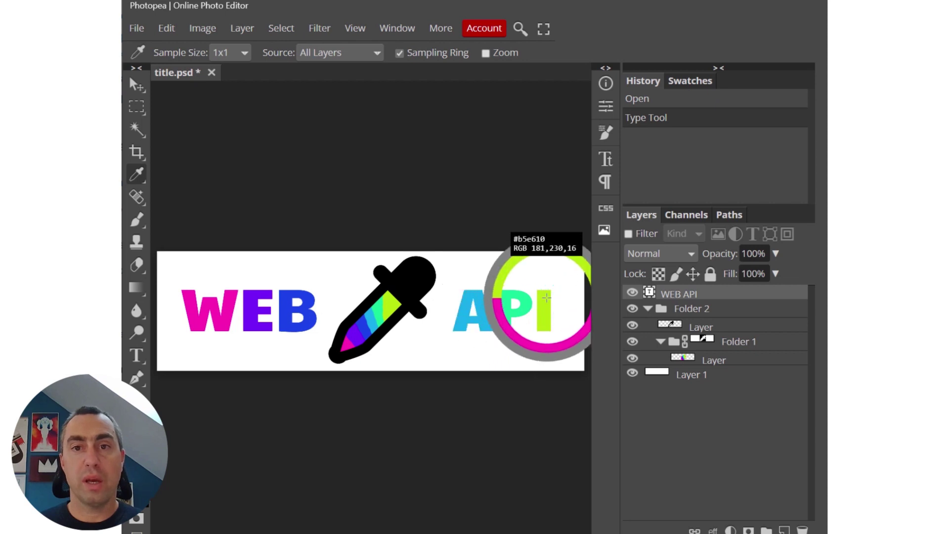
mouse_move(465, 279)
left_mouse_down()
mouse_move(413, 309)
mouse_move(220, 302)
left_mouse_up()
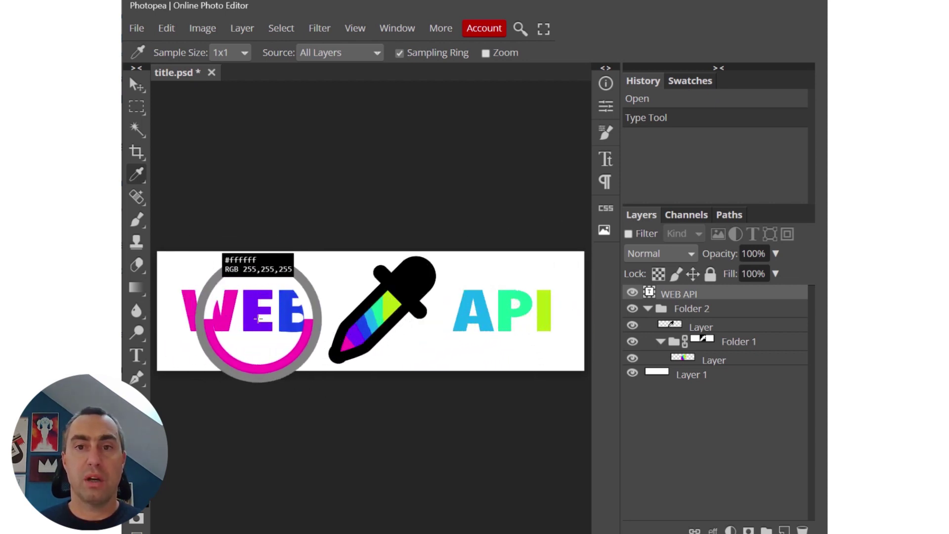
left_click_drag(220, 301, 285, 324)
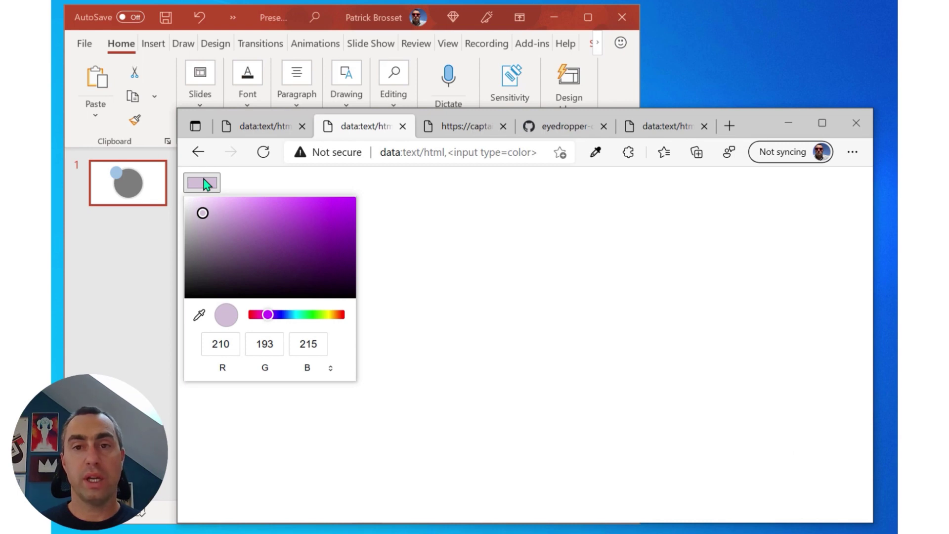
Start the colour picker's eyedropper to sample a colour from anywhere on screen
left_click(200, 318)
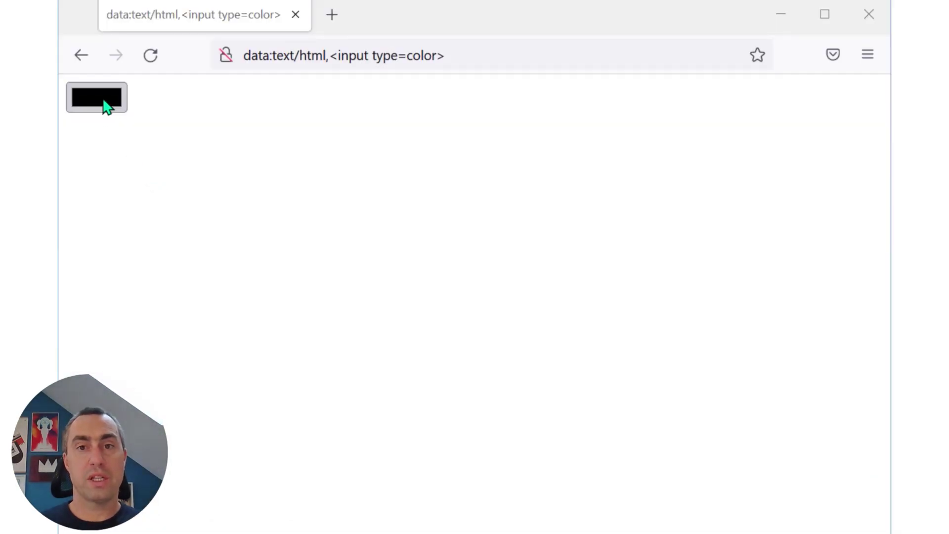
Set the colour input to the yellow-green basic colour in the Windows Color dialog
left_click(104, 104)
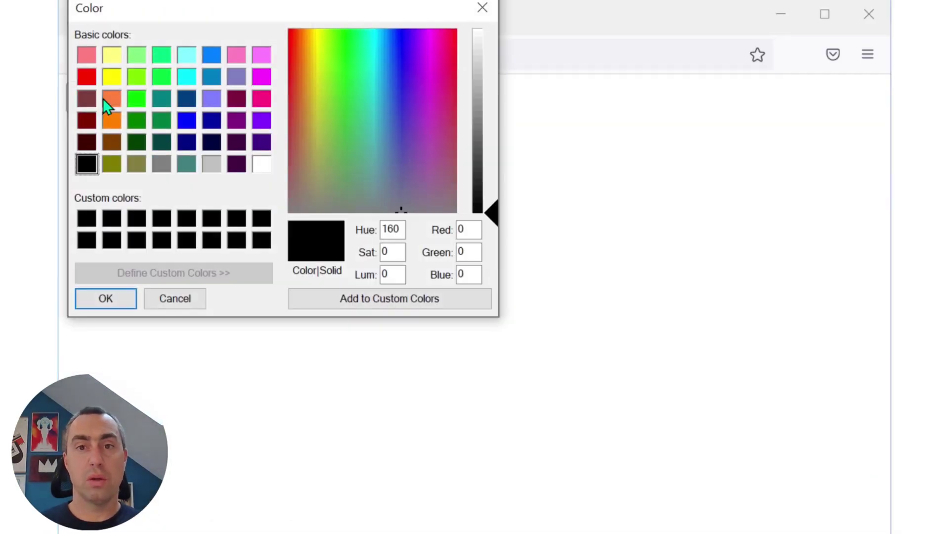
left_click_drag(186, 15, 408, 116)
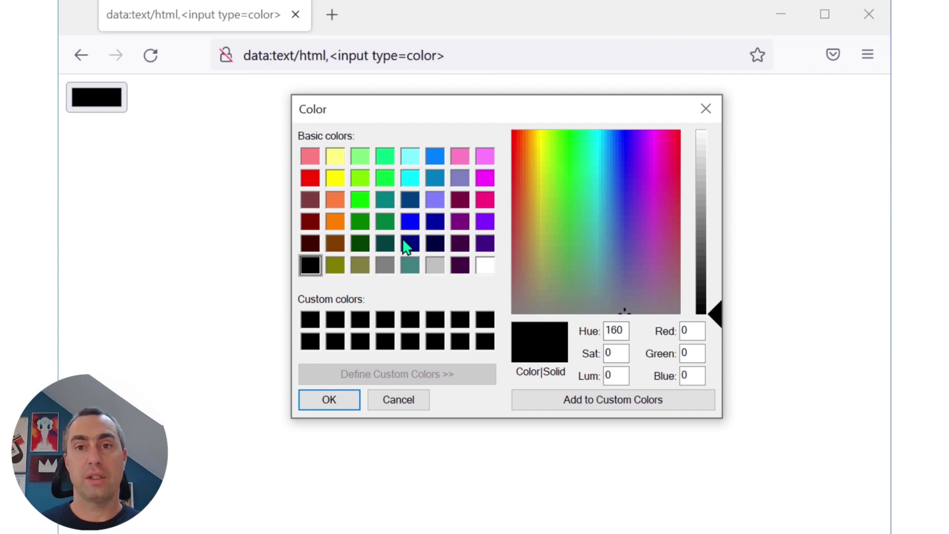
left_click(410, 200)
left_click(385, 178)
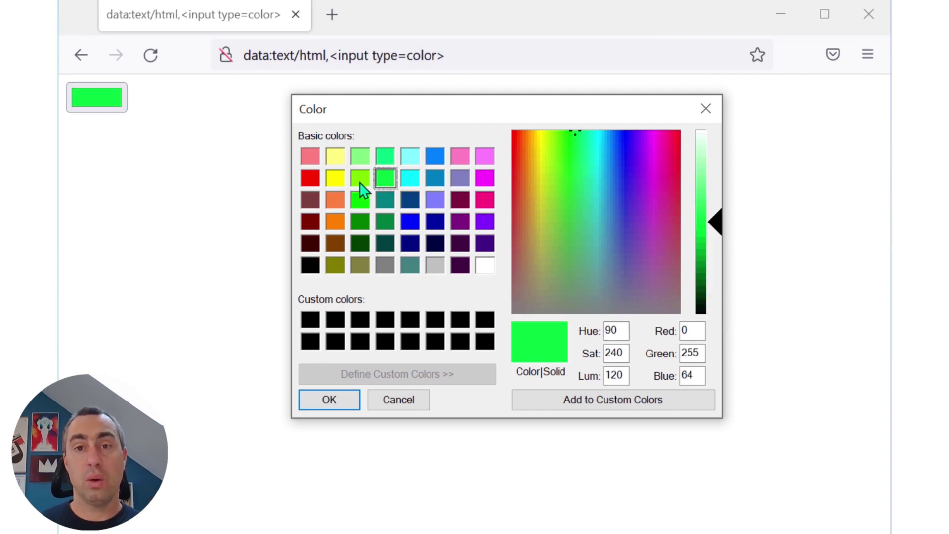
left_click(360, 182)
left_click(350, 399)
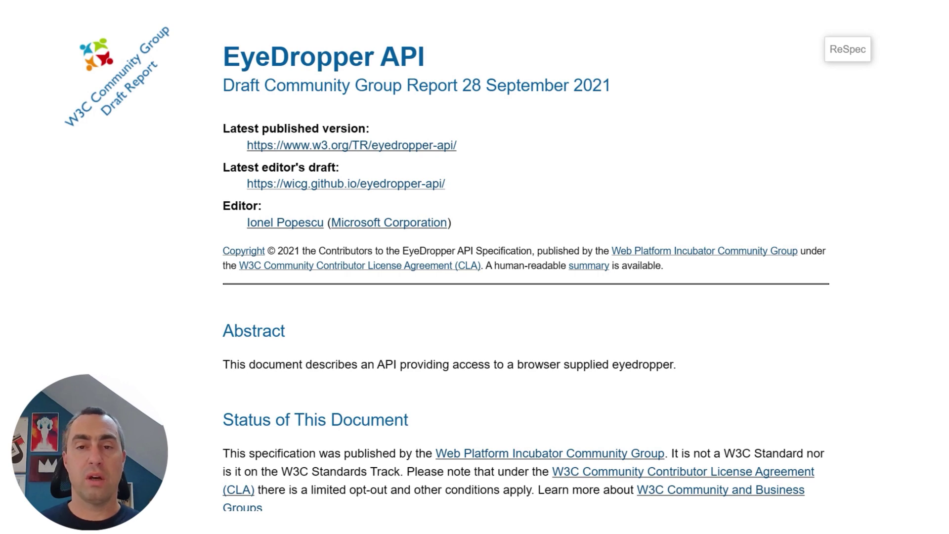
scroll(151, 378, "down", 2)
scroll(152, 378, "down", 1)
scroll(152, 379, "down", 3)
scroll(154, 379, "down", 2)
scroll(152, 380, "down", 1)
scroll(151, 379, "down", 3)
scroll(151, 379, "down", 1)
scroll(151, 380, "down", 3)
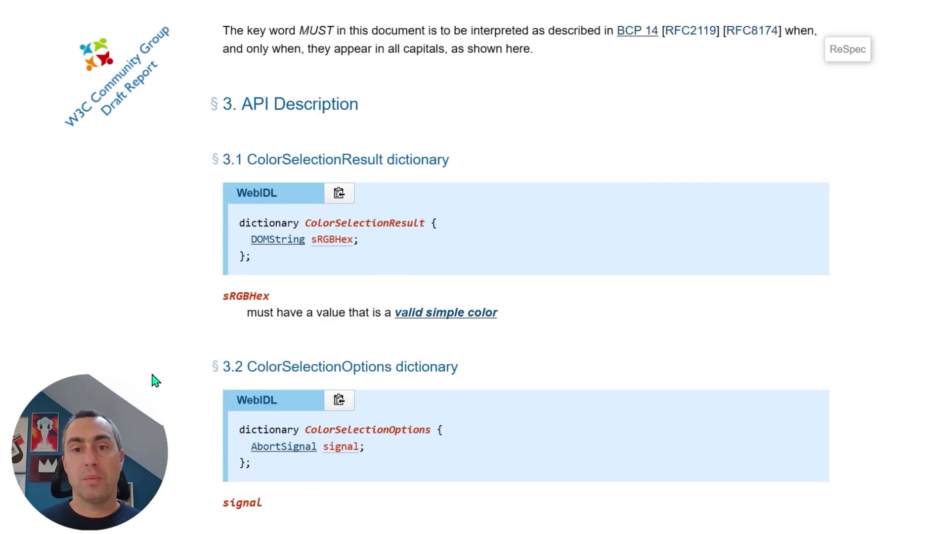
scroll(152, 381, "down", 2)
scroll(151, 380, "down", 2)
scroll(152, 380, "down", 3)
scroll(151, 380, "down", 1)
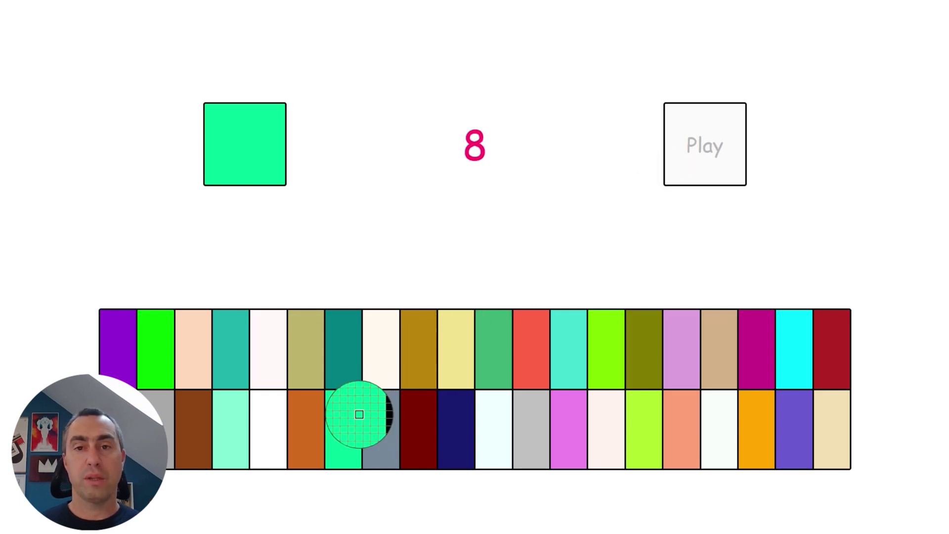
Match the spring-green target square in the colour game and start a new round
left_click(347, 421)
left_click(691, 148)
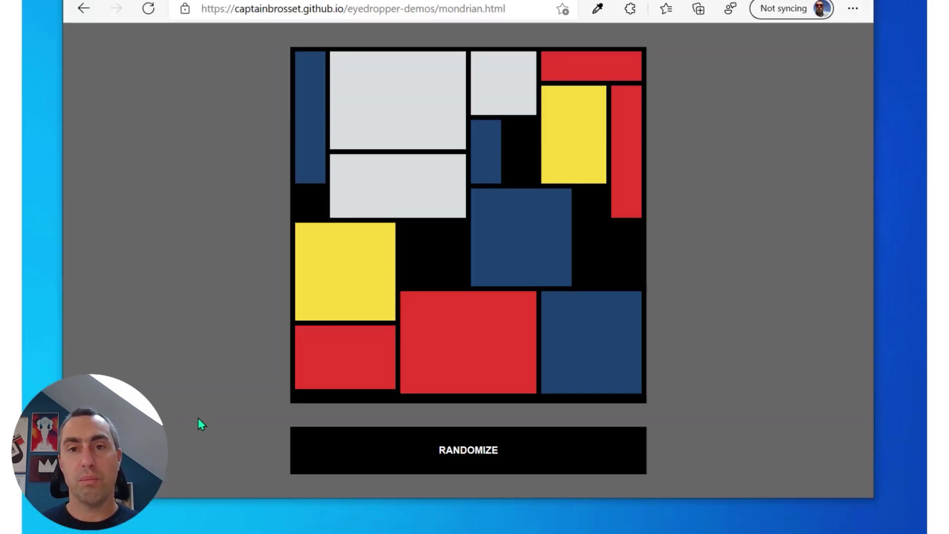
Randomize the Mondrian layout twice, then sample red so the red rectangles turn grey
left_click(413, 455)
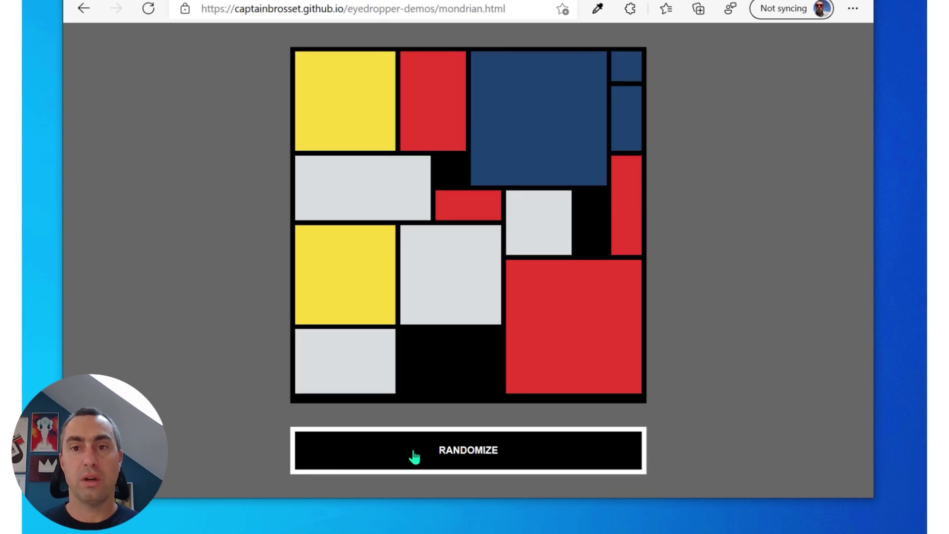
left_click(413, 455)
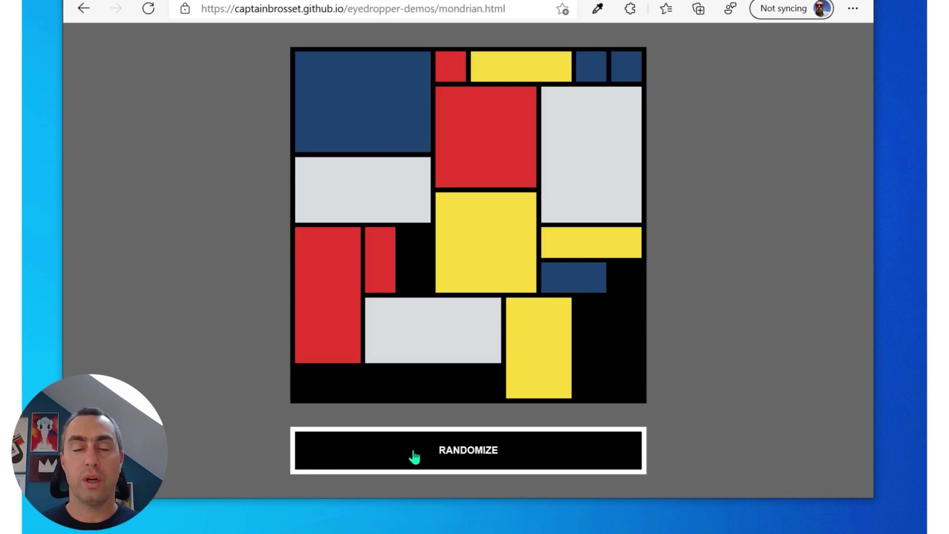
left_click(334, 320)
left_click(218, 301)
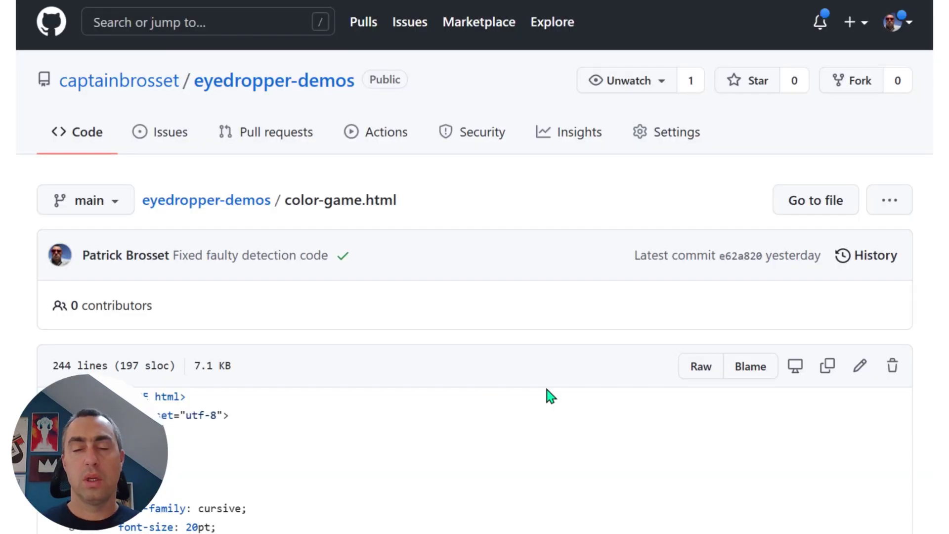
scroll(546, 387, "down", 2)
scroll(547, 388, "down", 3)
scroll(547, 388, "down", 5)
scroll(548, 388, "down", 3)
Find and highlight the 'new EyeDropper' line and the open() call in color-game.html
key("ctrl+f")
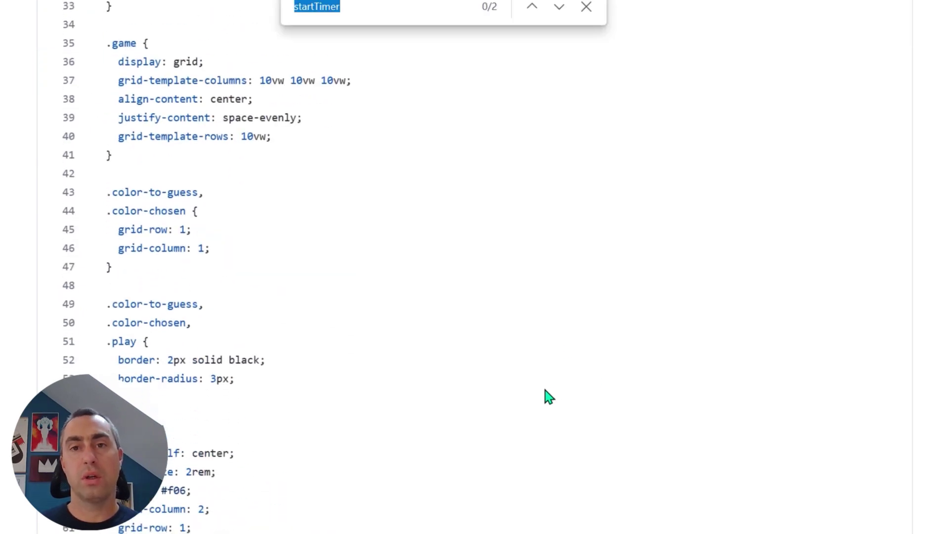
type("new eyedropper")
scroll(430, 260, "down", 1)
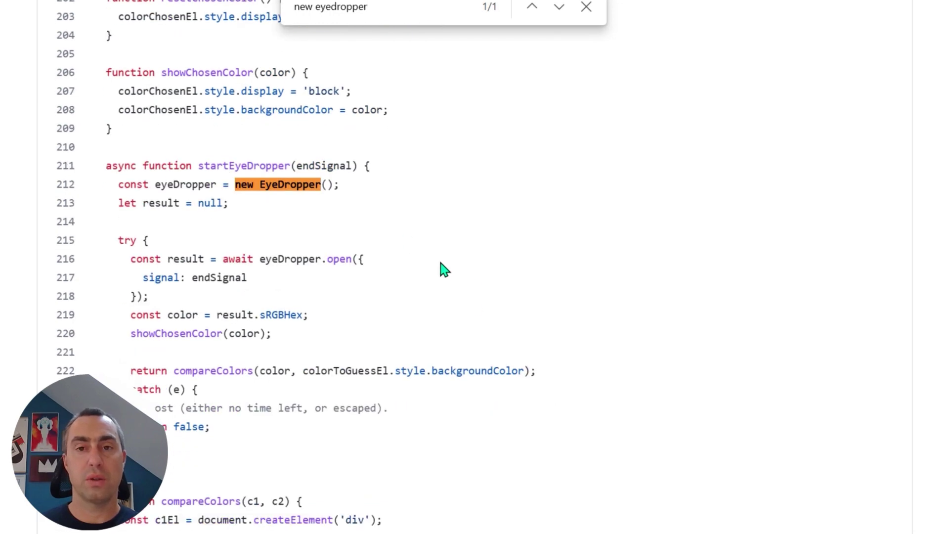
left_click_drag(118, 185, 363, 192)
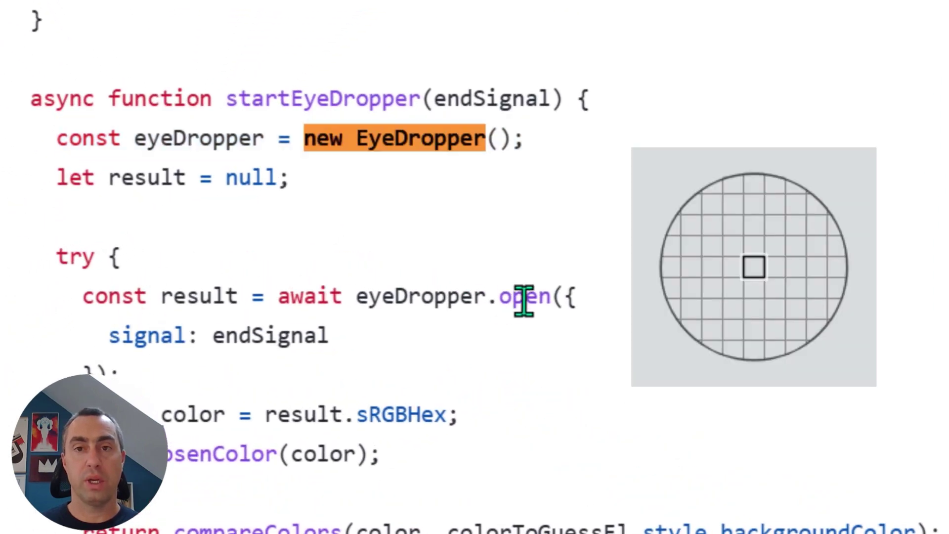
double_click(520, 297)
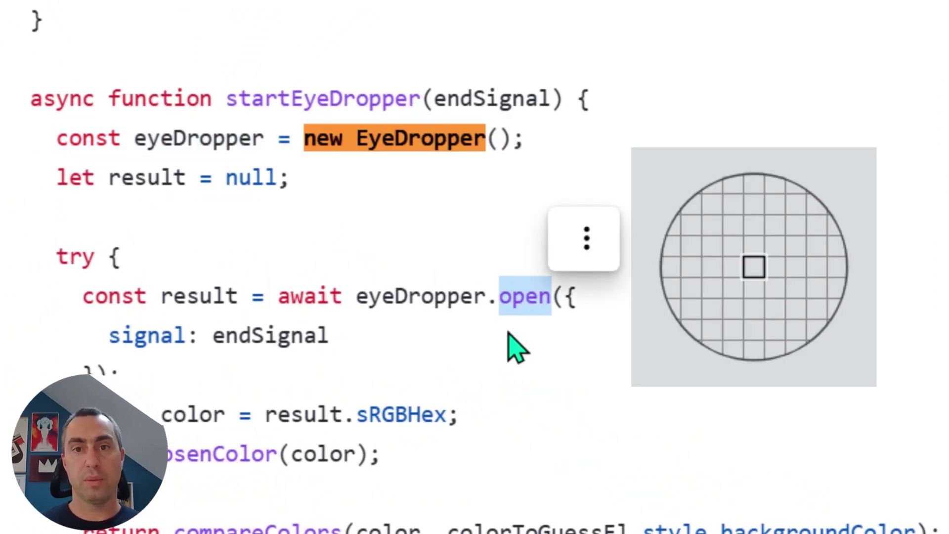
left_click(516, 347)
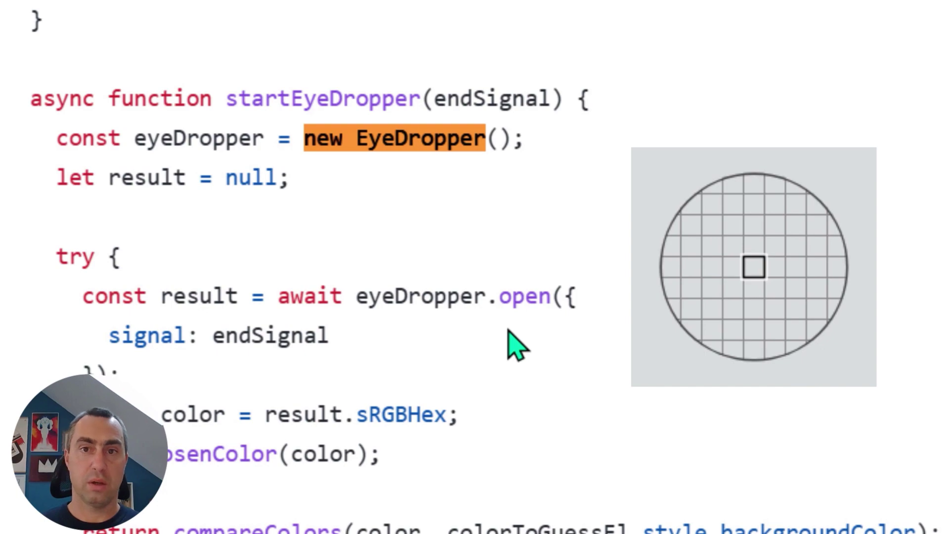
left_click_drag(279, 297, 335, 301)
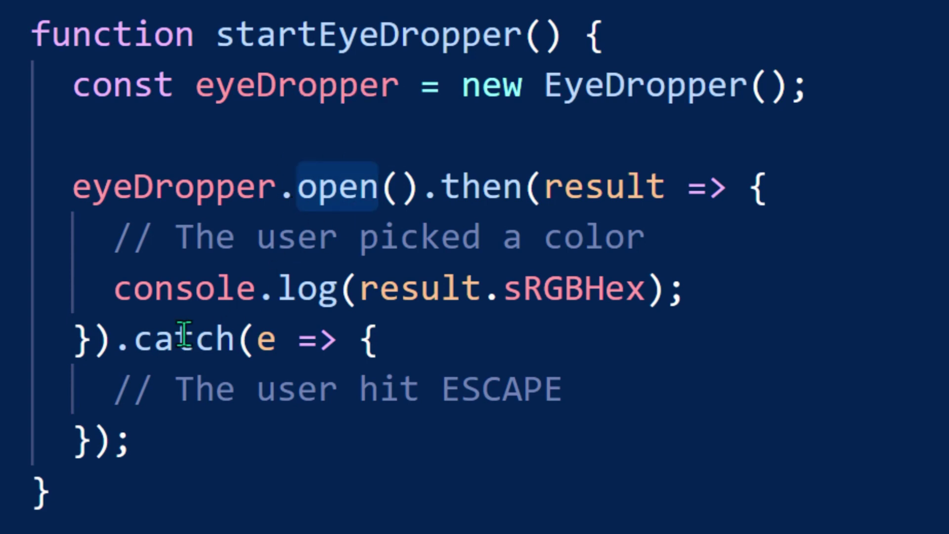
mouse_move(113, 339)
left_mouse_down()
mouse_move(157, 391)
mouse_move(397, 439)
left_mouse_up()
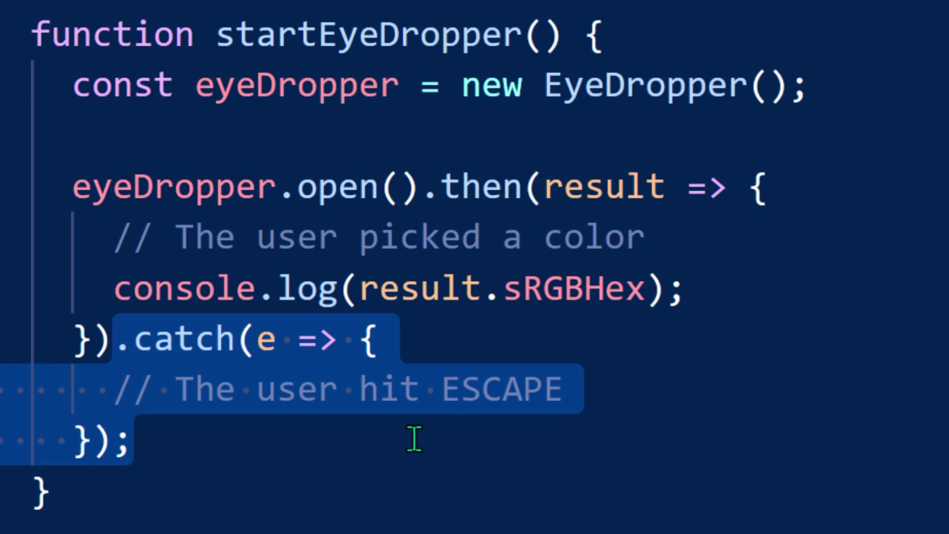
mouse_move(442, 188)
left_mouse_down()
mouse_move(383, 268)
mouse_move(130, 318)
mouse_move(115, 337)
left_mouse_up()
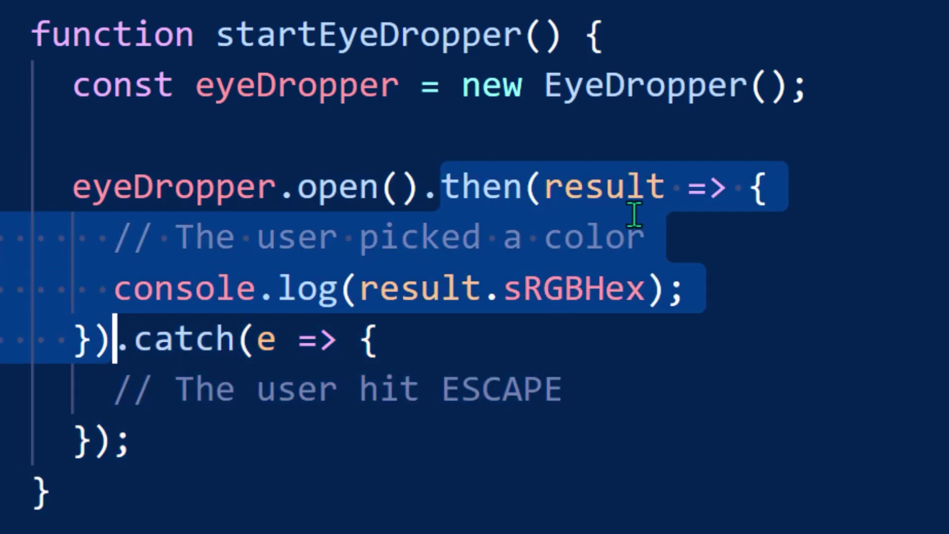
left_click_drag(360, 288, 647, 296)
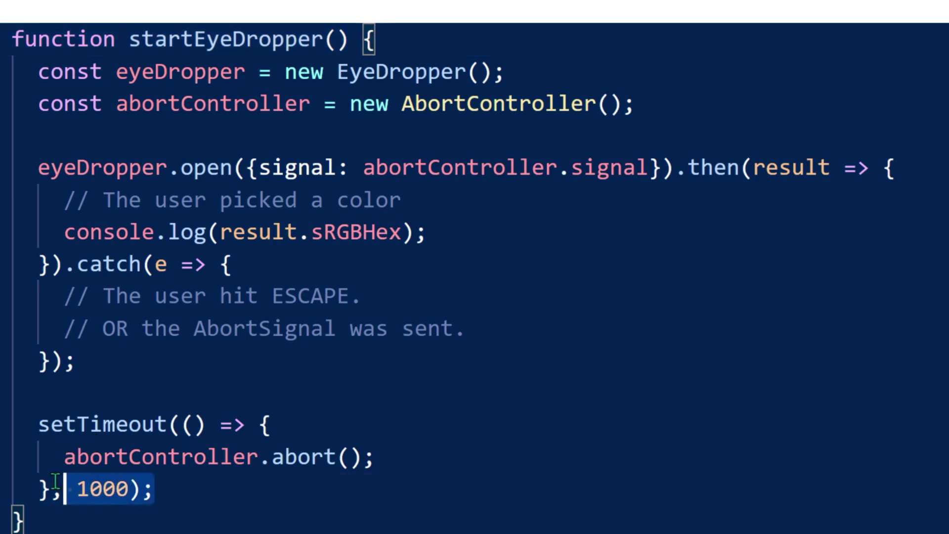
left_click_drag(156, 489, 8, 424)
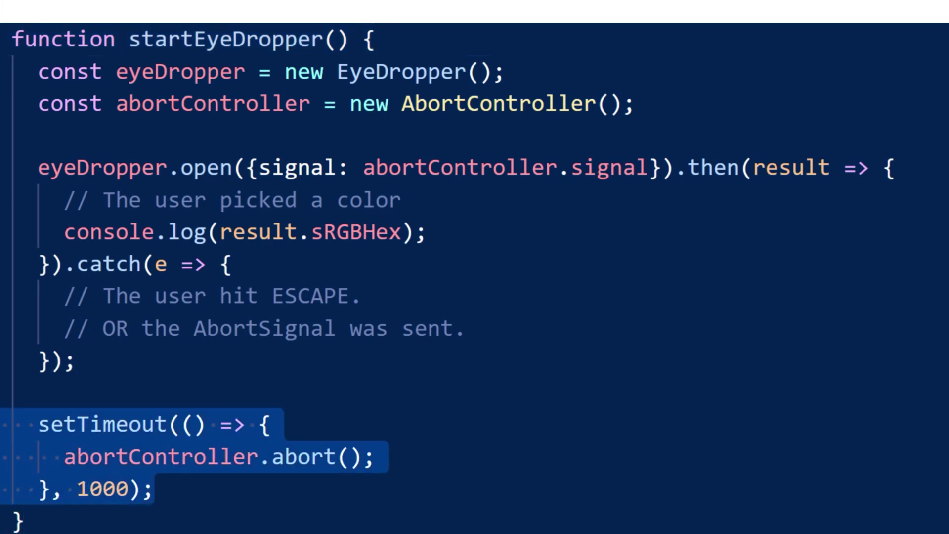
double_click(134, 457)
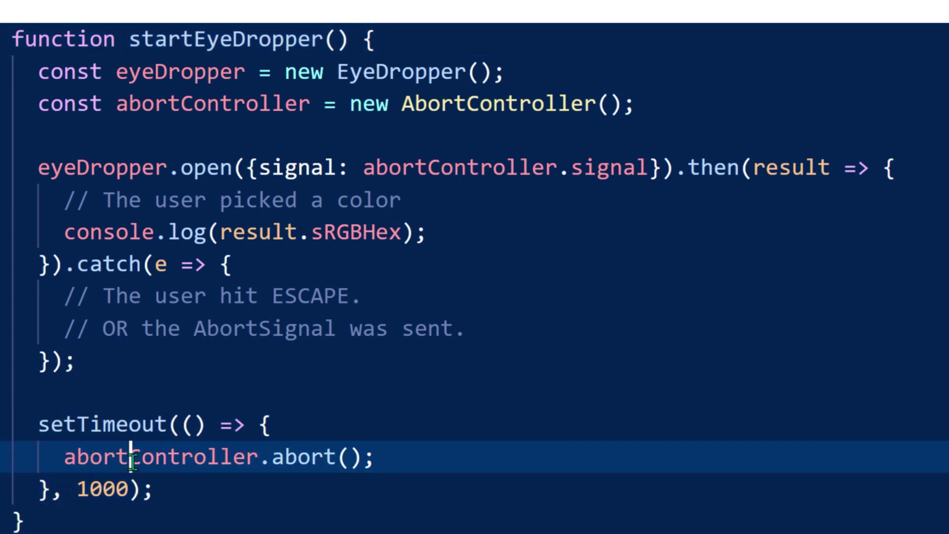
double_click(232, 105)
left_click(348, 104)
left_click_drag(350, 105, 622, 104)
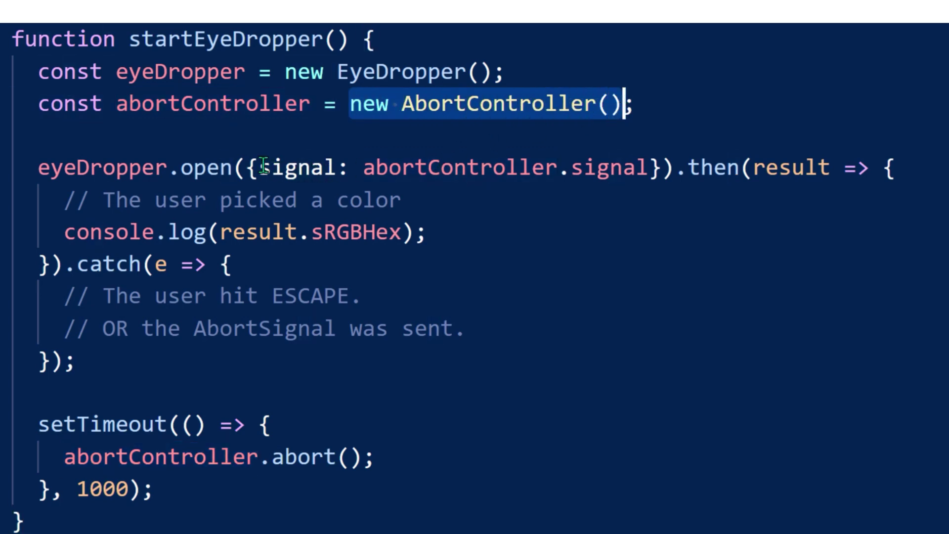
left_click_drag(260, 168, 650, 169)
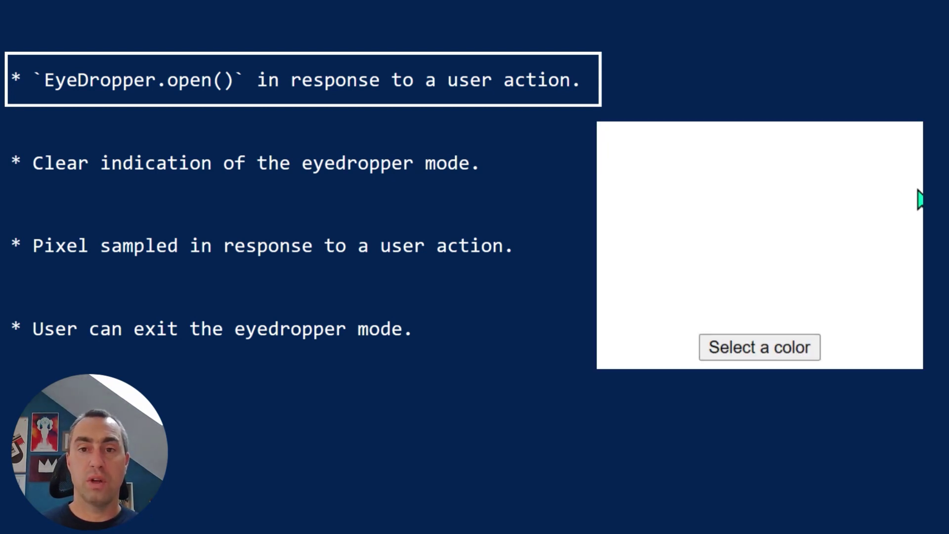
Launch the demo panel's eyedropper via 'Select a color', then pick a pixel to exit it
left_click(783, 345)
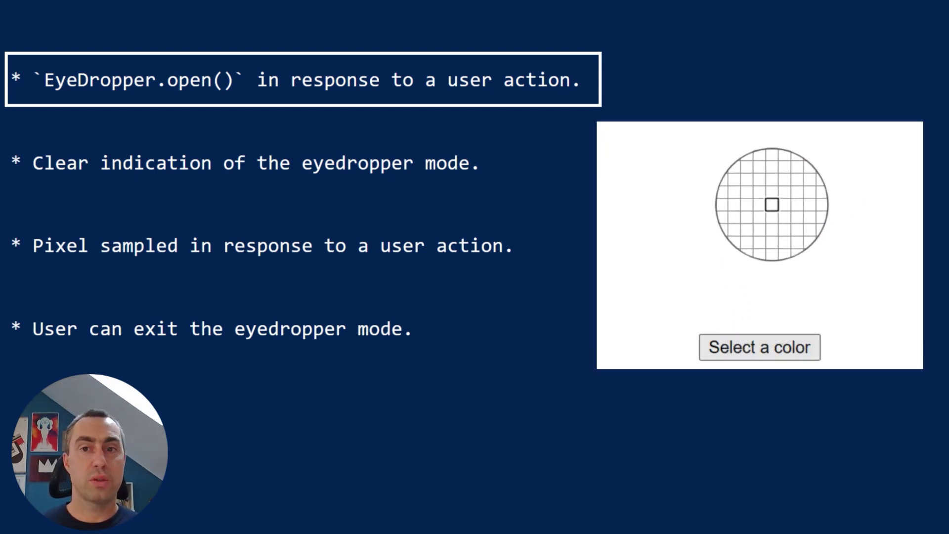
left_click(771, 203)
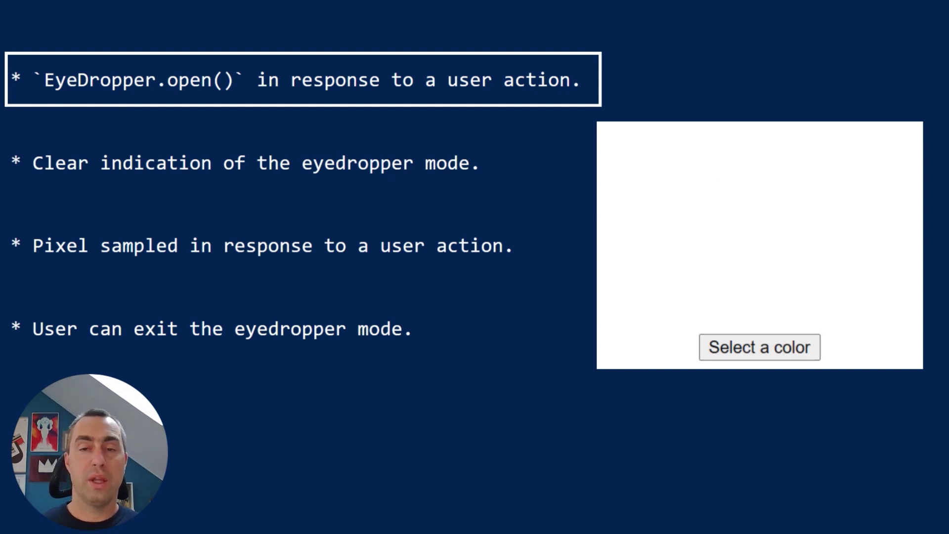